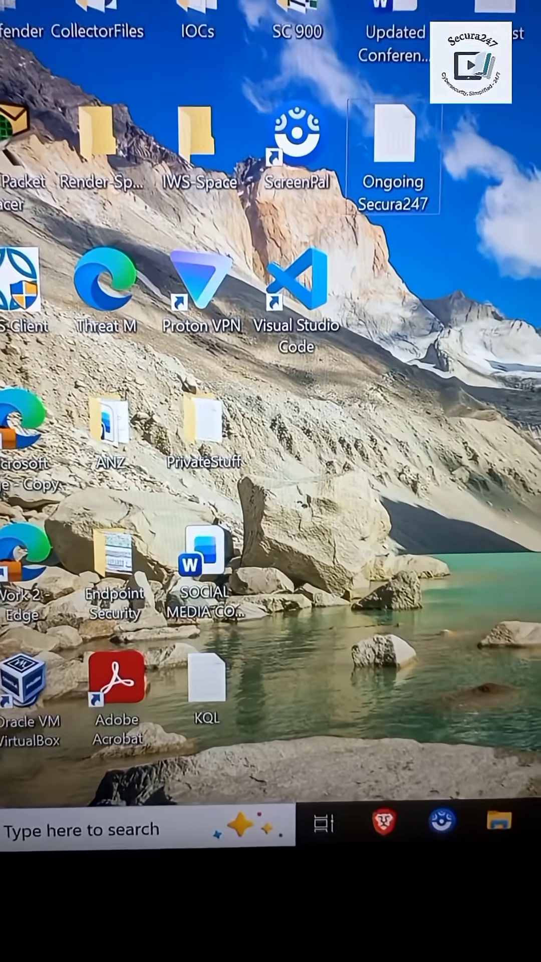
Launch Command Prompt as administrator from Windows search and approve the UAC prompt.
{"action": "key", "text": "super+s"}
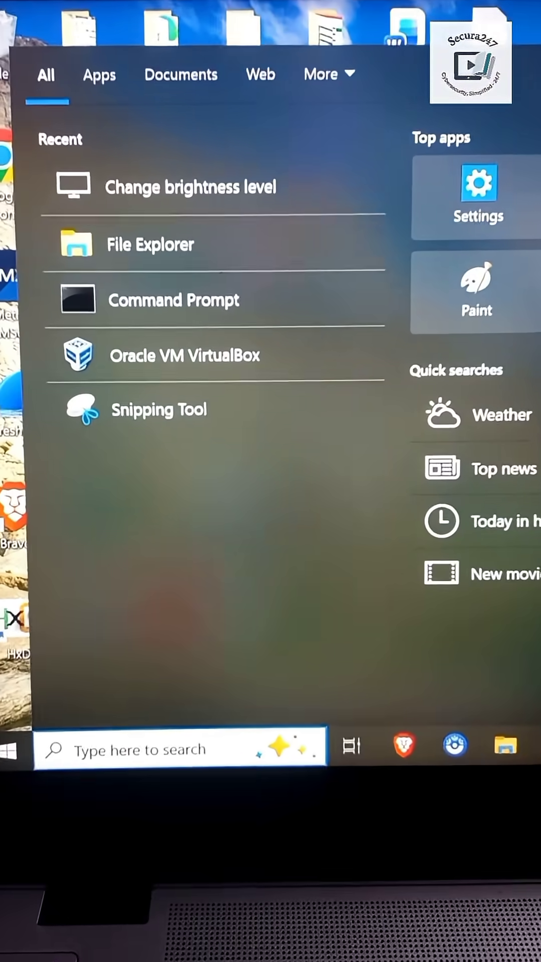
{"action": "right_click", "coordinate": [175, 335]}
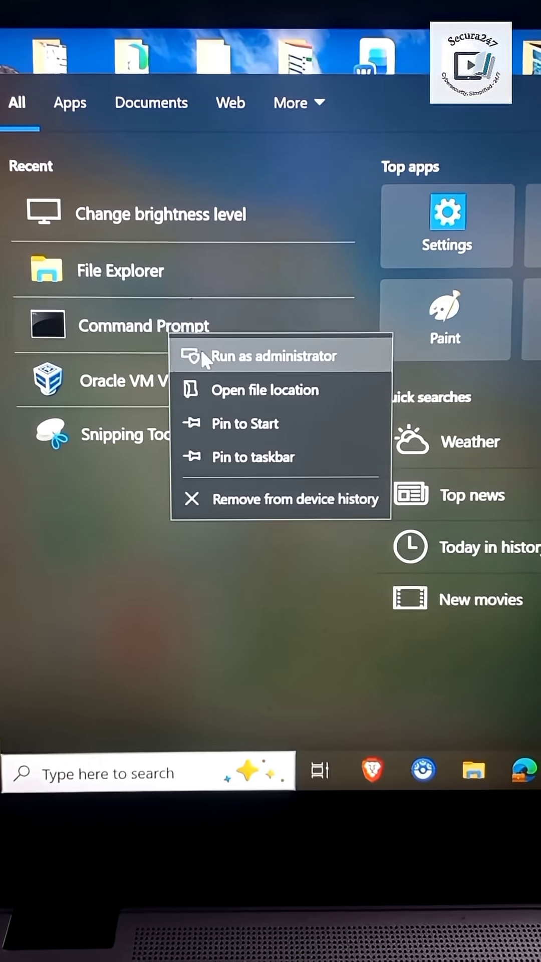
{"action": "left_click", "coordinate": [201, 348]}
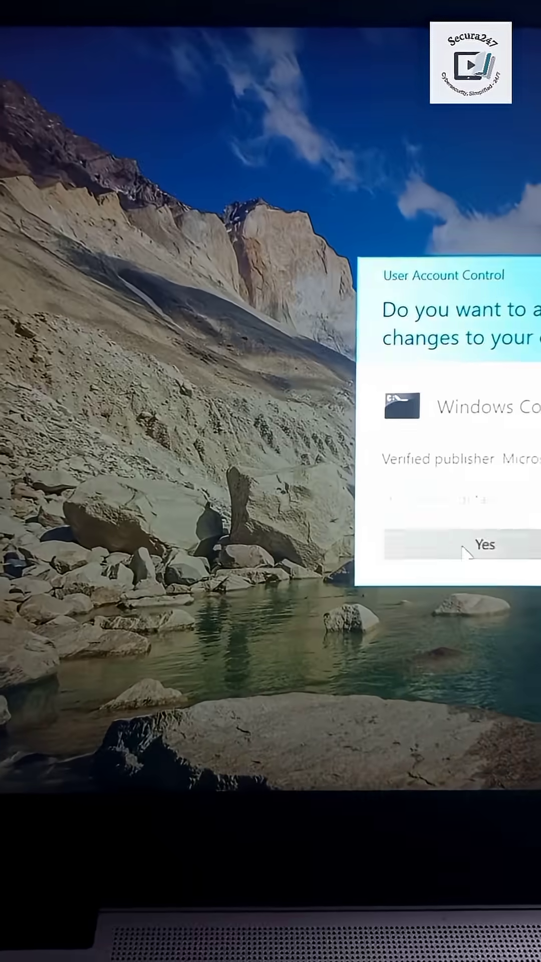
{"action": "left_click", "coordinate": [465, 553]}
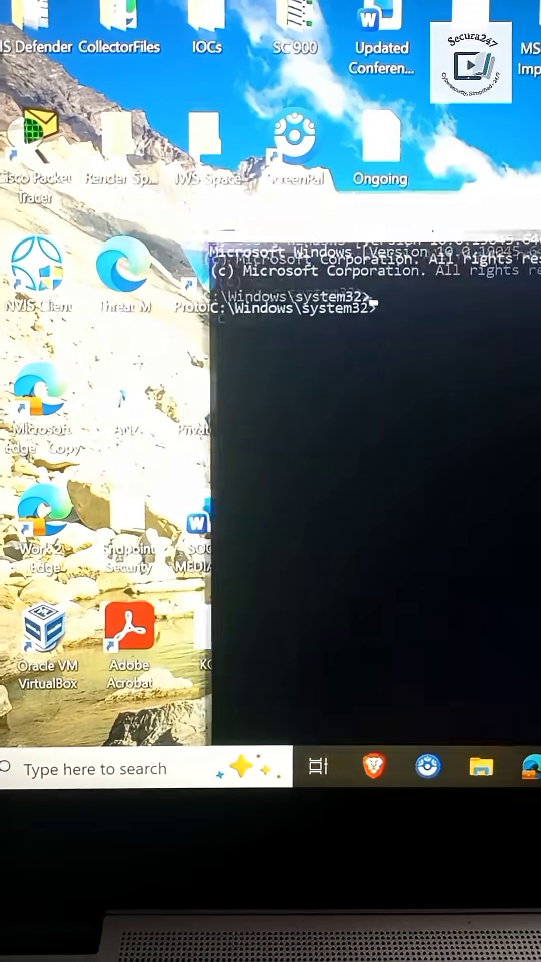
Move the console aside and change directory to C:\Users\Admin\Desktop.
{"action": "left_click_drag", "start_coordinate": [519, 178], "coordinate": [537, 251]}
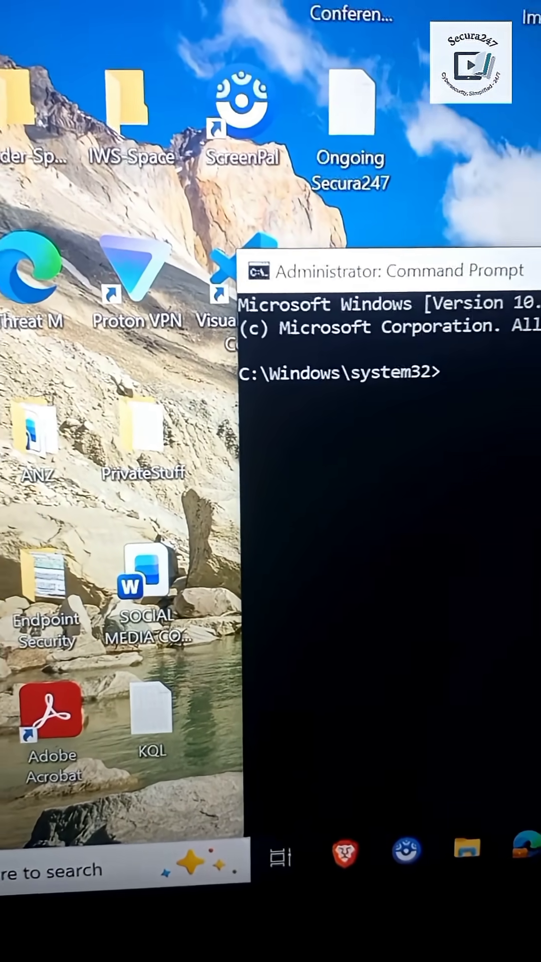
{"action": "type", "text": "cd"}
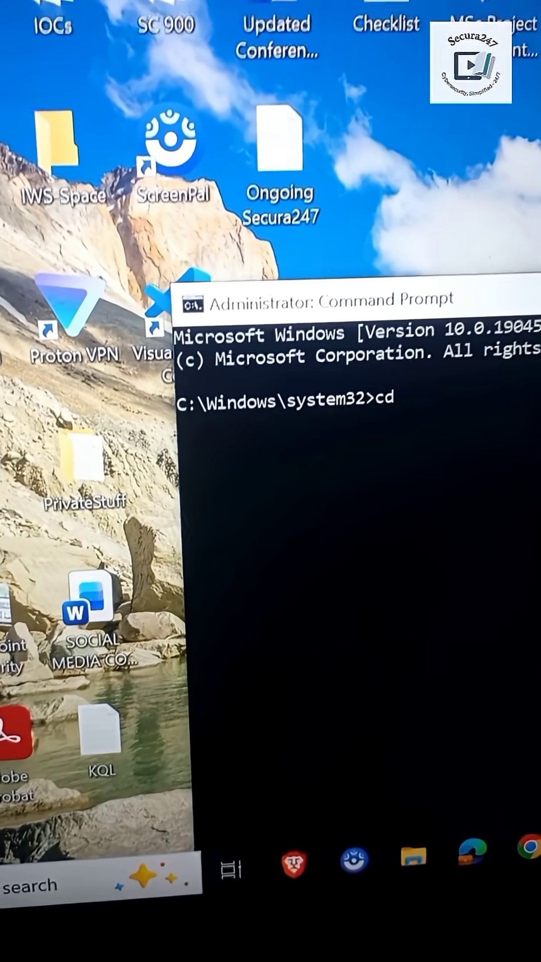
{"action": "type", "text": " C"}
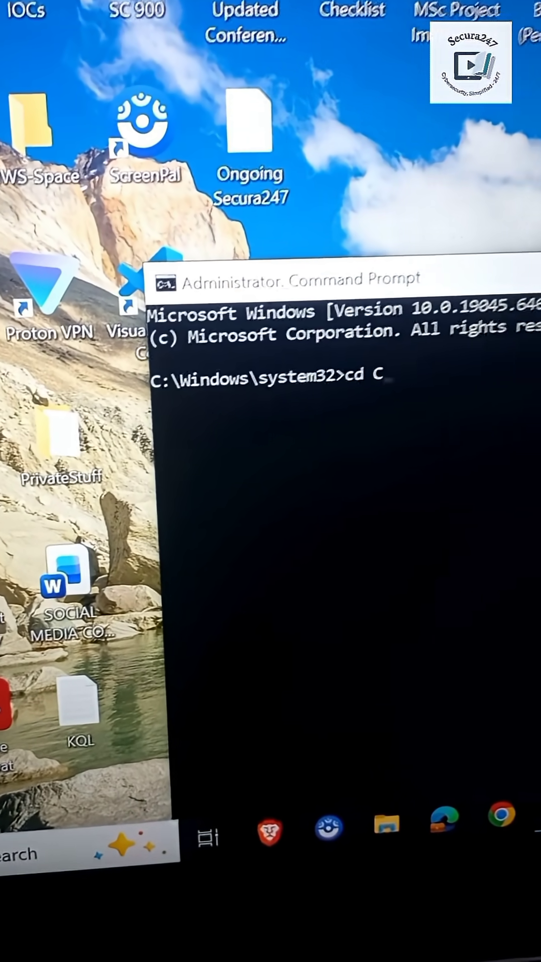
{"action": "type", "text": ":"}
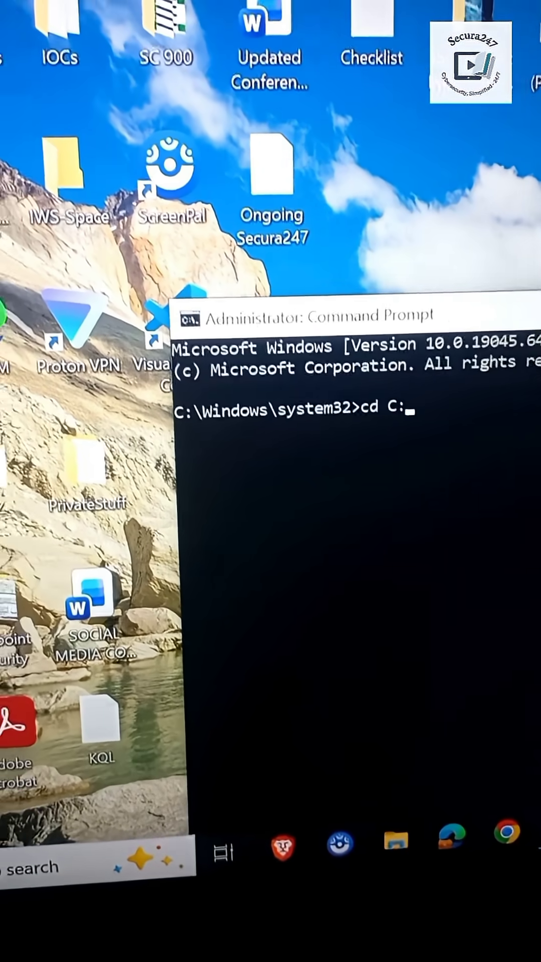
{"action": "type", "text": "\\"}
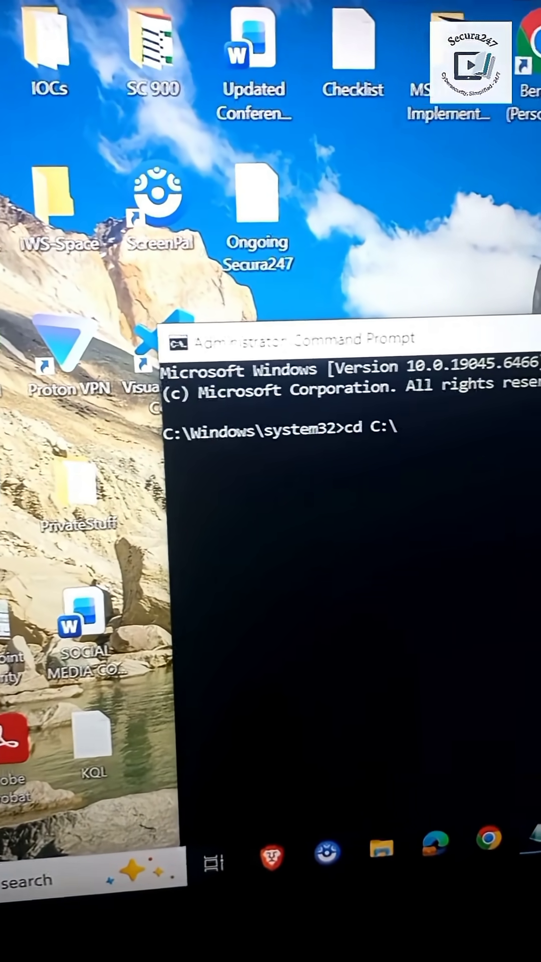
{"action": "type", "text": "Users"}
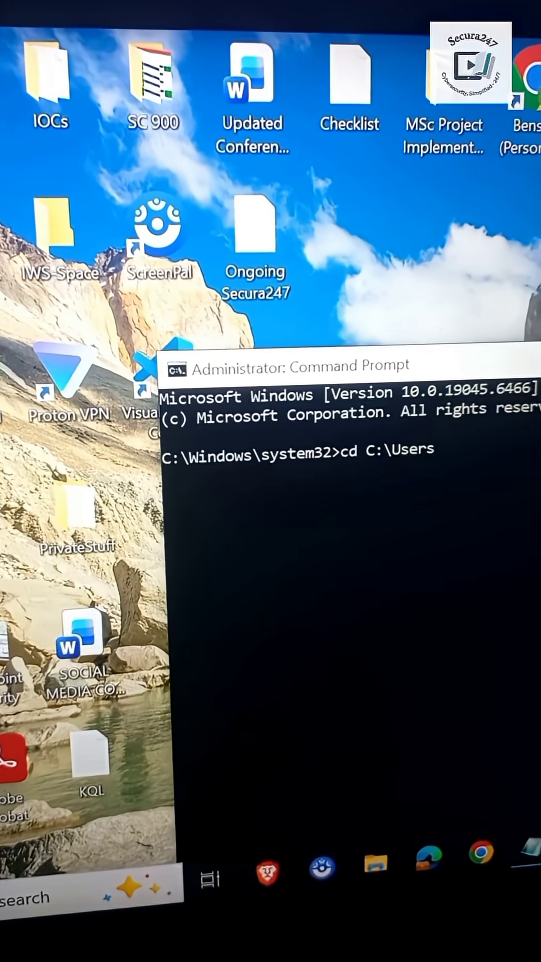
{"action": "type", "text": "\\A"}
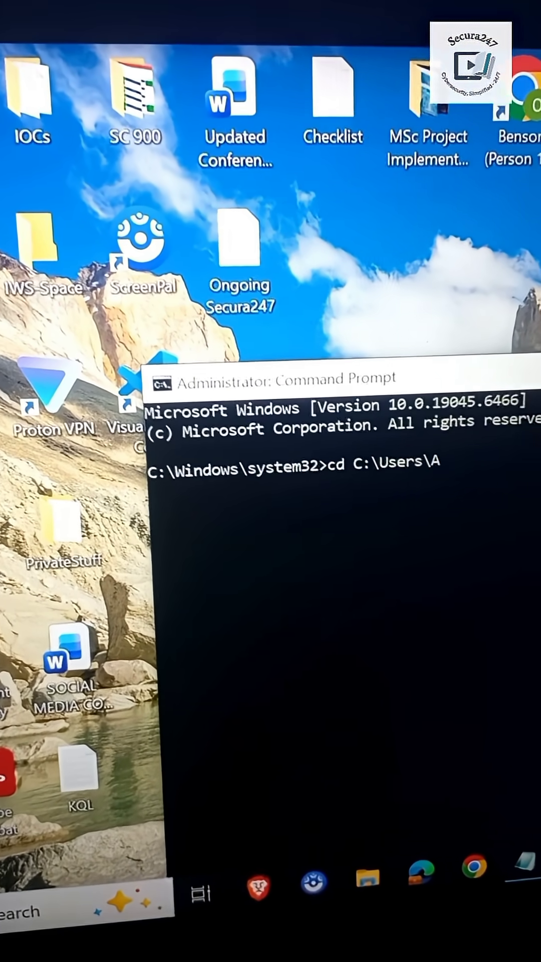
{"action": "type", "text": "dmin\\"}
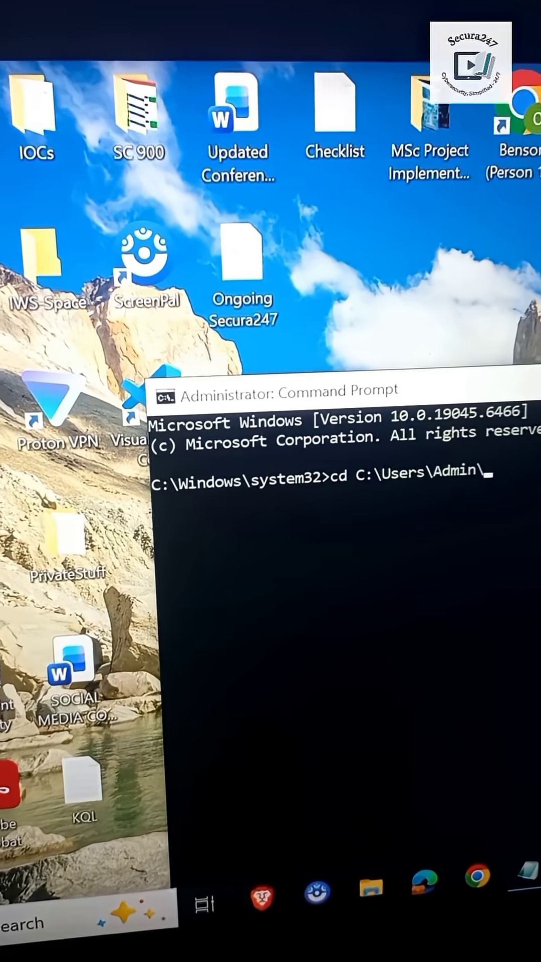
{"action": "type", "text": "Deskt"}
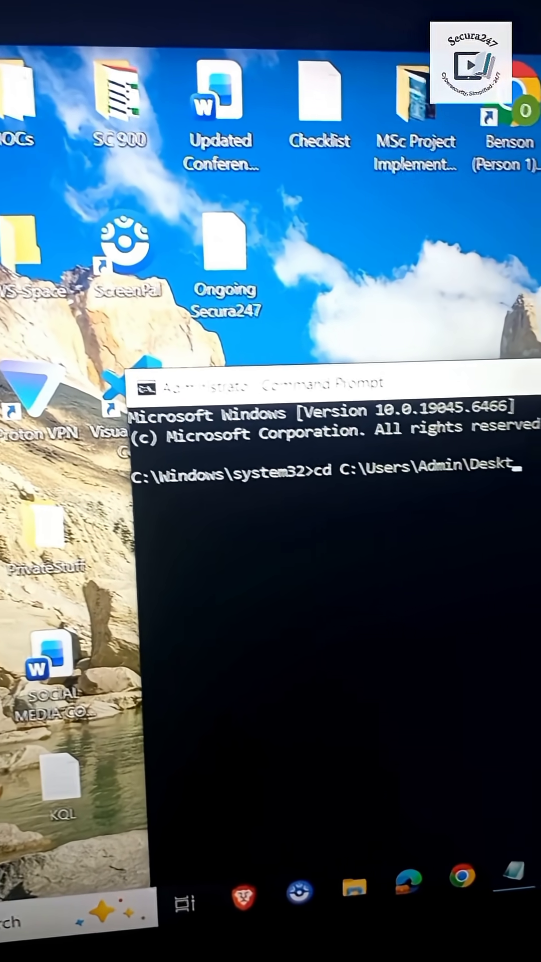
{"action": "type", "text": "op"}
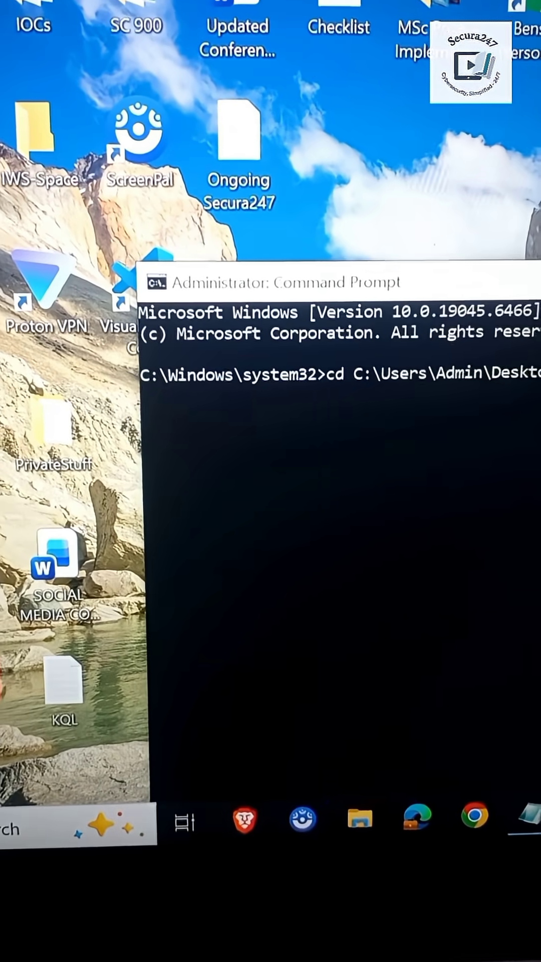
{"action": "key", "text": "Return"}
{"action": "type", "text": "a"}
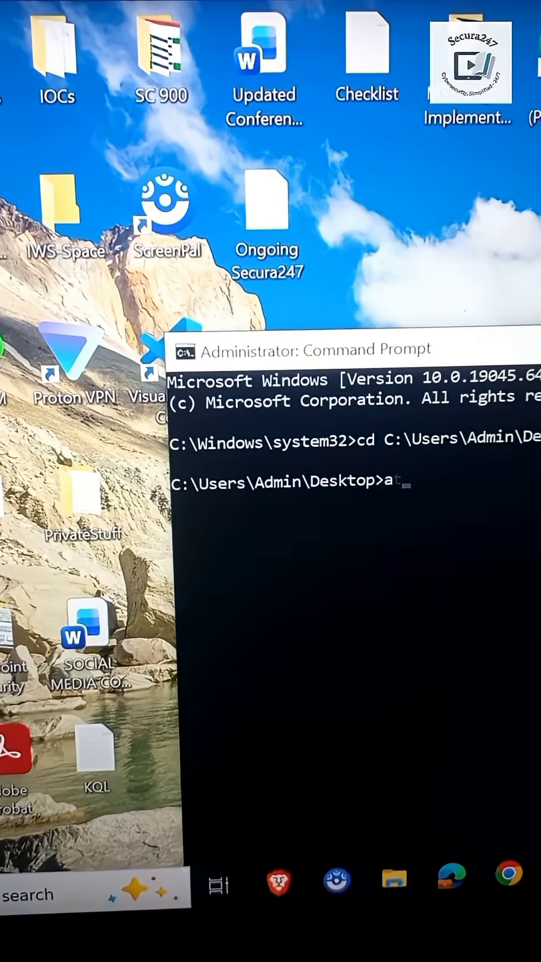
{"action": "type", "text": "ttrib "}
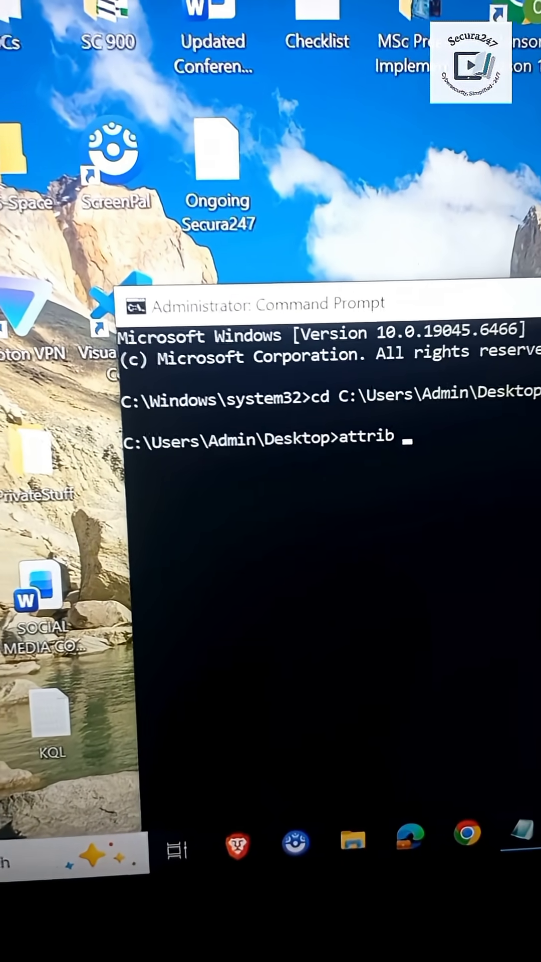
{"action": "type", "text": "+h"}
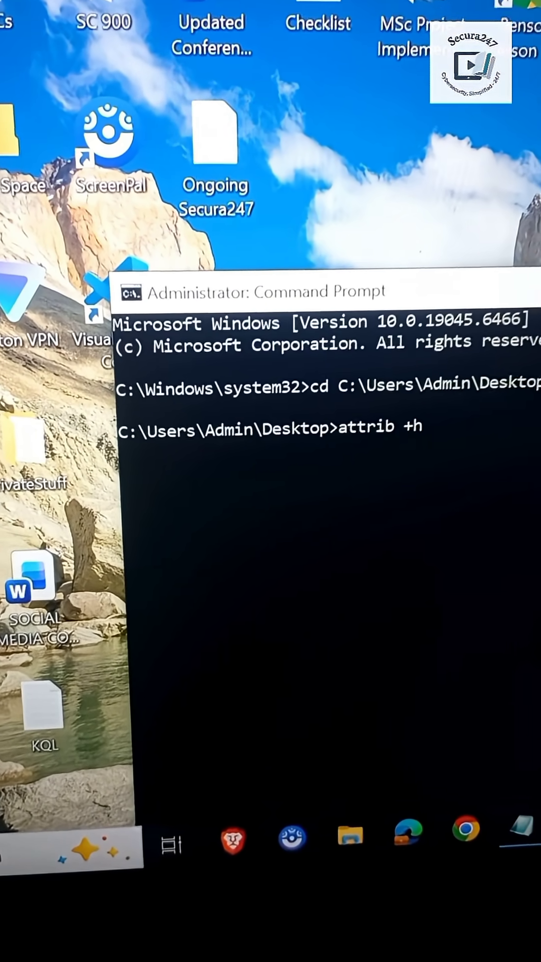
{"action": "type", "text": " +s +r"}
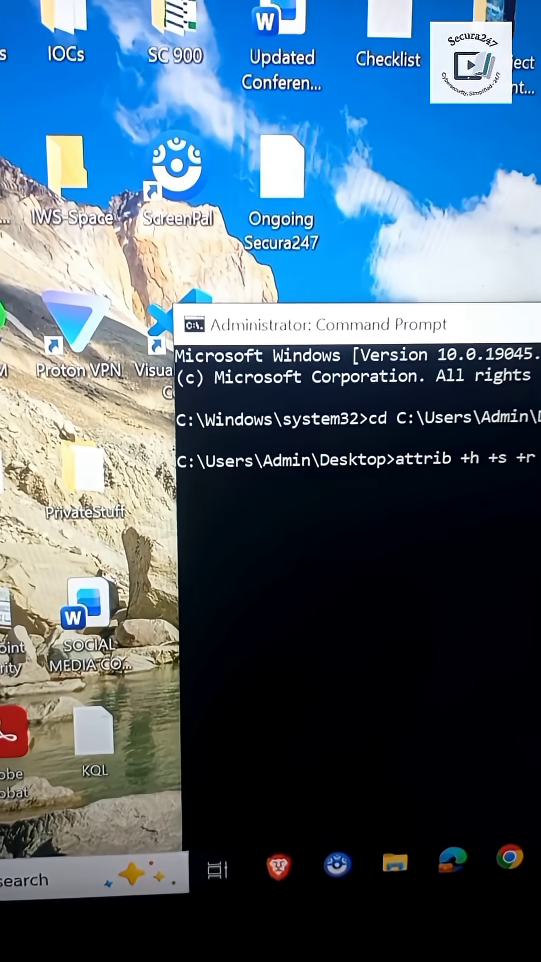
{"action": "type", "text": " Pr"}
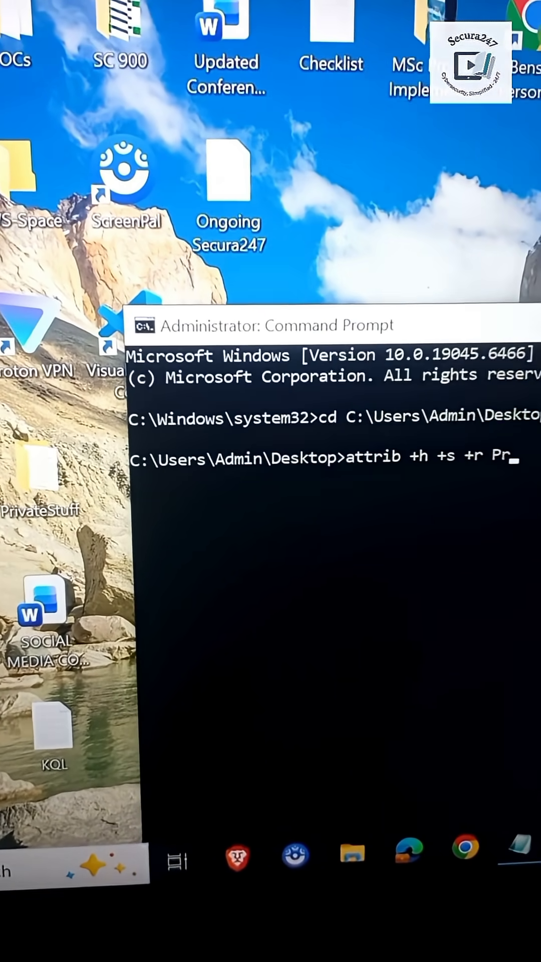
{"action": "type", "text": "ivat"}
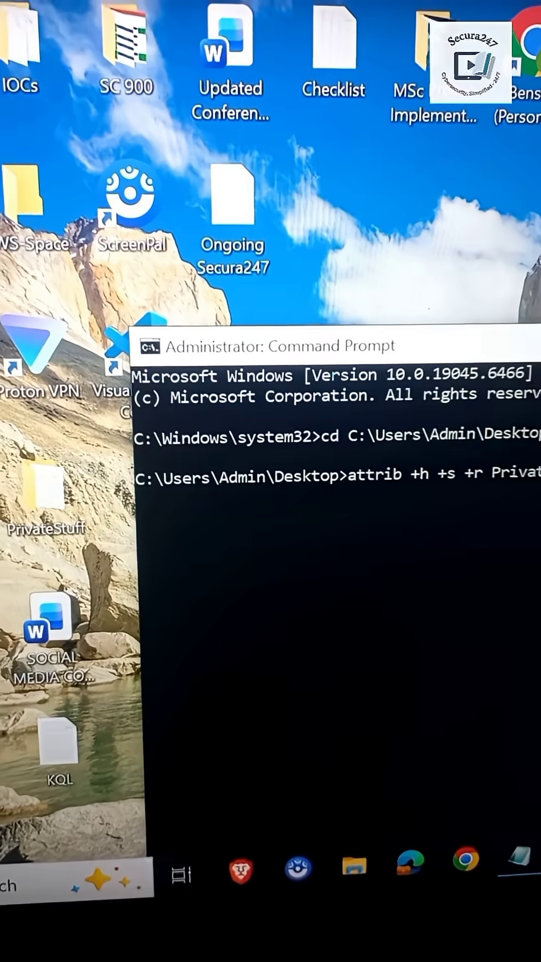
{"action": "type", "text": "eStuff"}
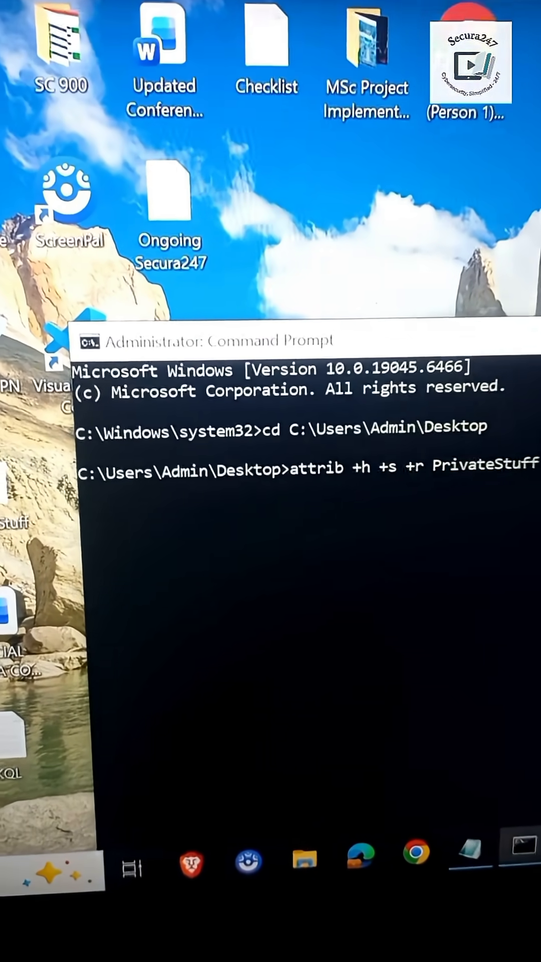
Run attrib +h +s +r PrivateStuff to hide the folder.
{"action": "key", "text": "Return"}
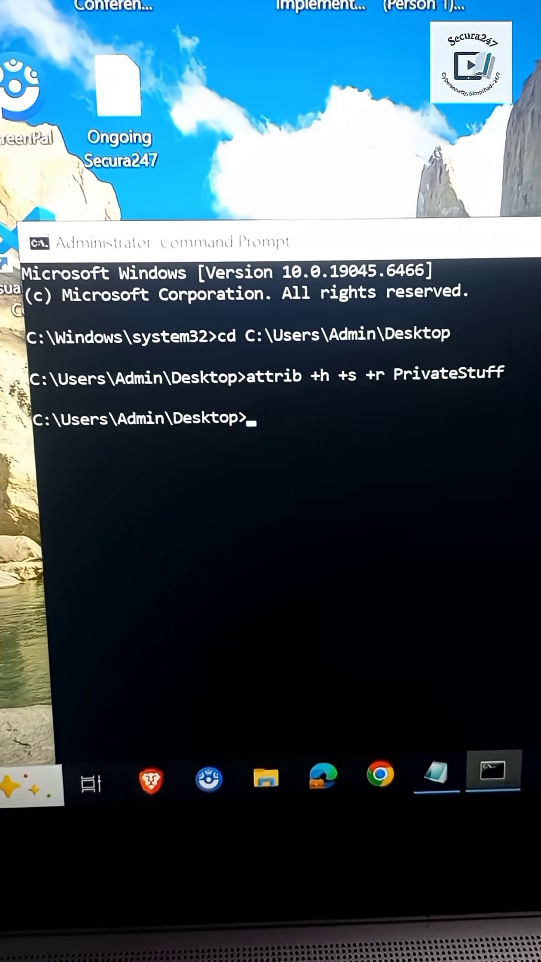
Recall the attrib command, change it to attrib -h -s -r PrivateStuff, and run it.
{"action": "key", "text": "Up"}
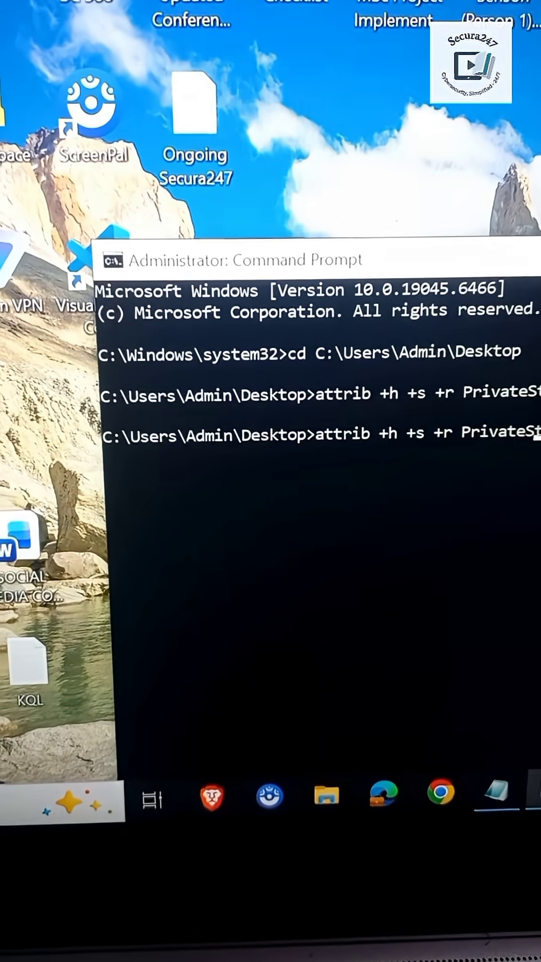
{"action": "key", "text": "Left"}
{"action": "key", "text": "Left"}
{"action": "key", "text": "Left"}
{"action": "key", "text": "BackSpace"}
{"action": "type", "text": "-"}
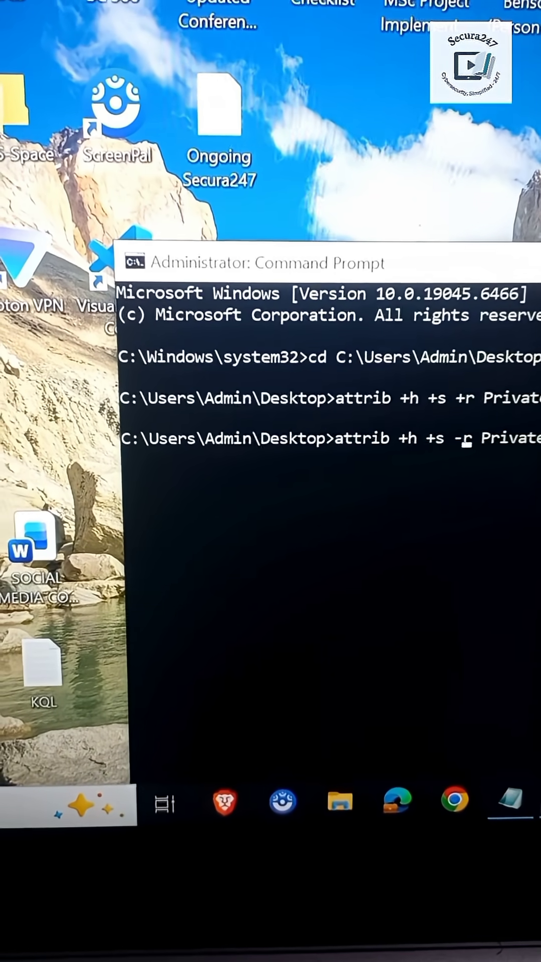
{"action": "key", "text": "Left"}
{"action": "key", "text": "Left"}
{"action": "key", "text": "Left"}
{"action": "key", "text": "BackSpace"}
{"action": "type", "text": "-"}
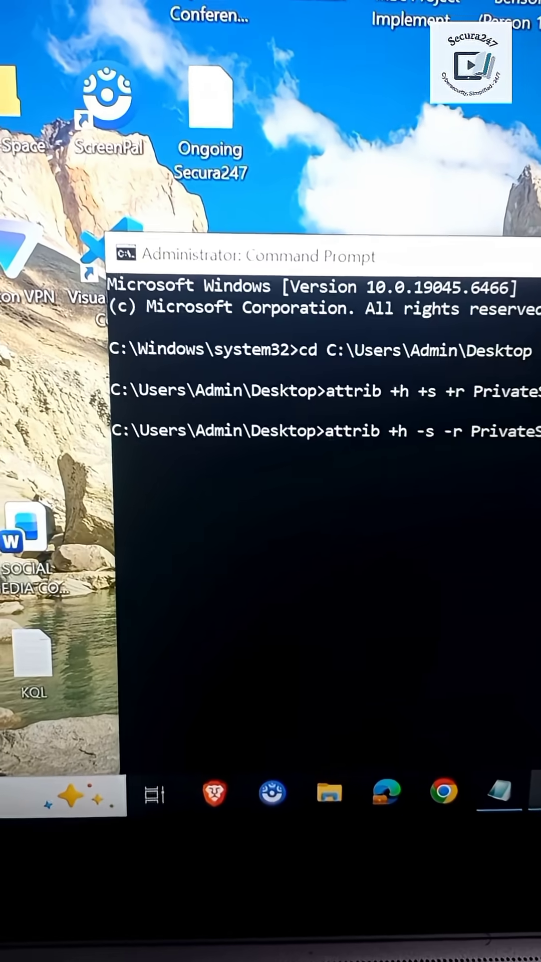
{"action": "key", "text": "Left"}
{"action": "key", "text": "Left"}
{"action": "key", "text": "Left"}
{"action": "key", "text": "BackSpace"}
{"action": "type", "text": "-"}
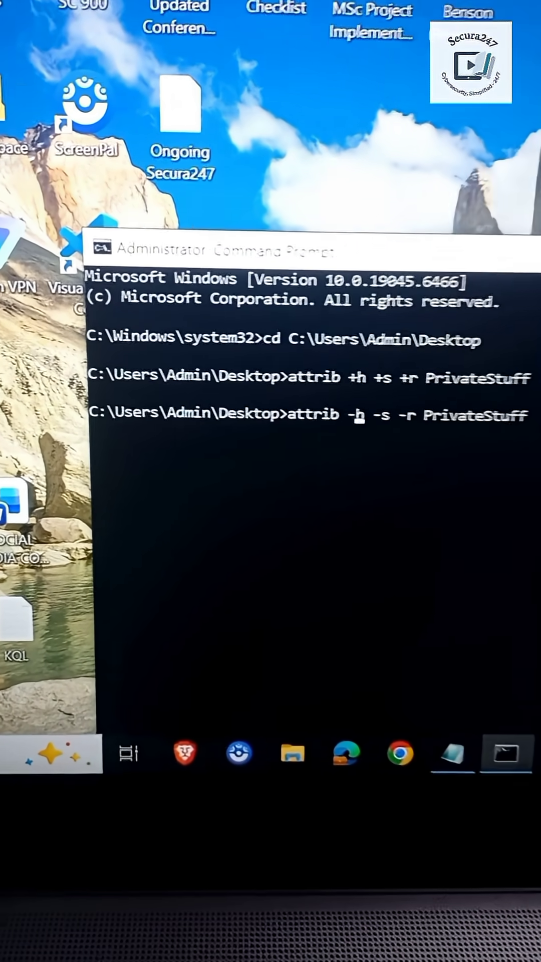
{"action": "key", "text": "Return"}
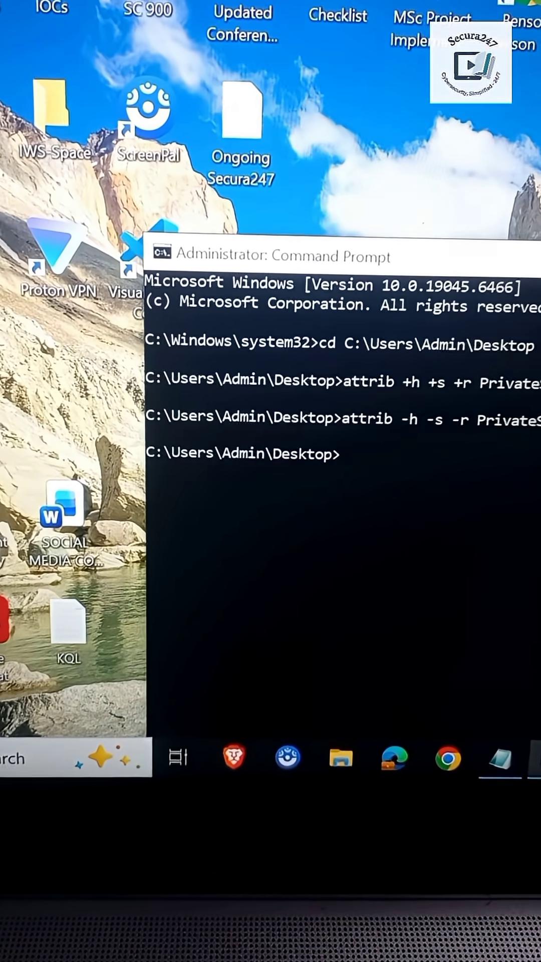